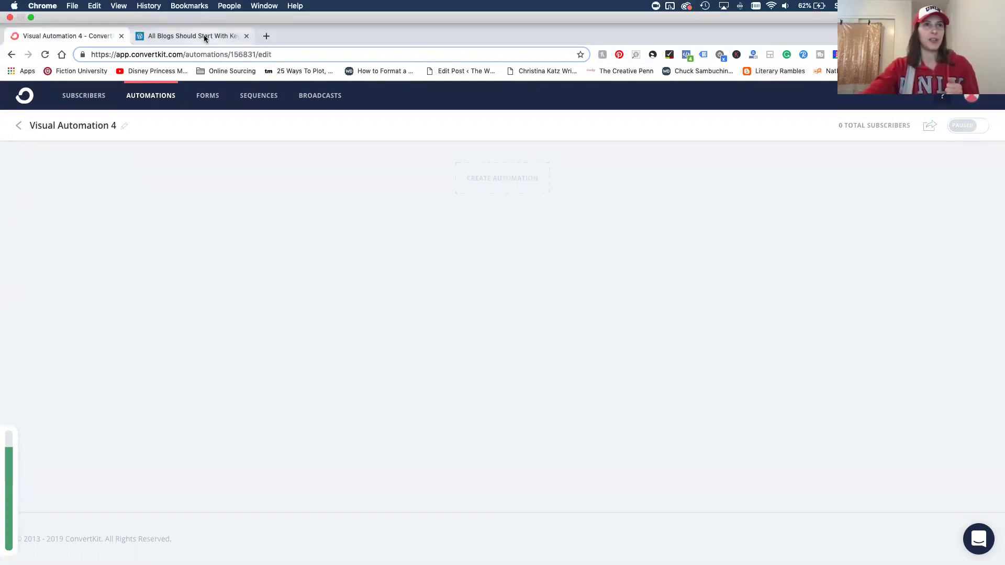
- Start the automation with a "Joins a form" event using the Free Guide to Finding Keywords form from the landing page
{"action": "left_click", "coordinate": [204, 37]}
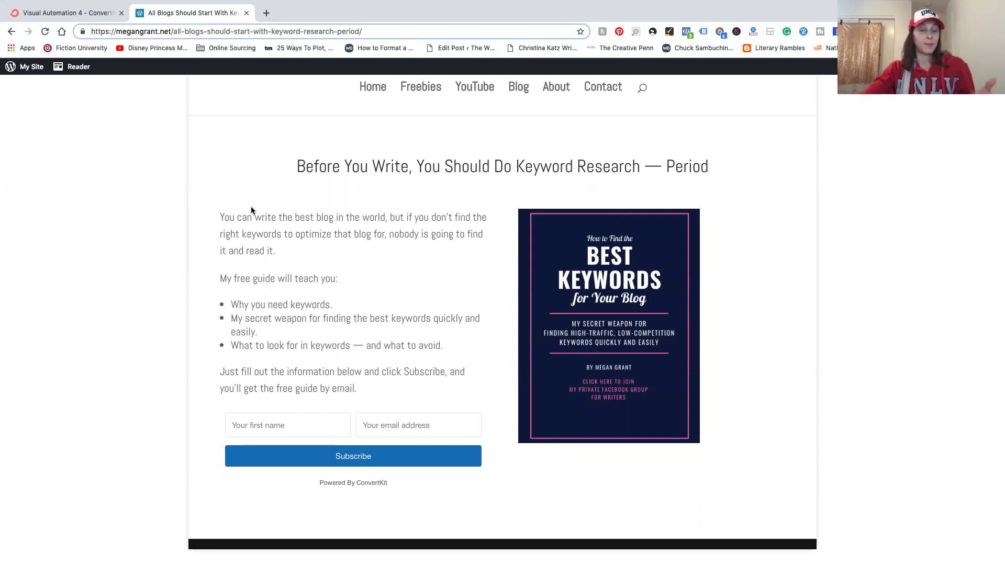
{"action": "left_click", "coordinate": [45, 16]}
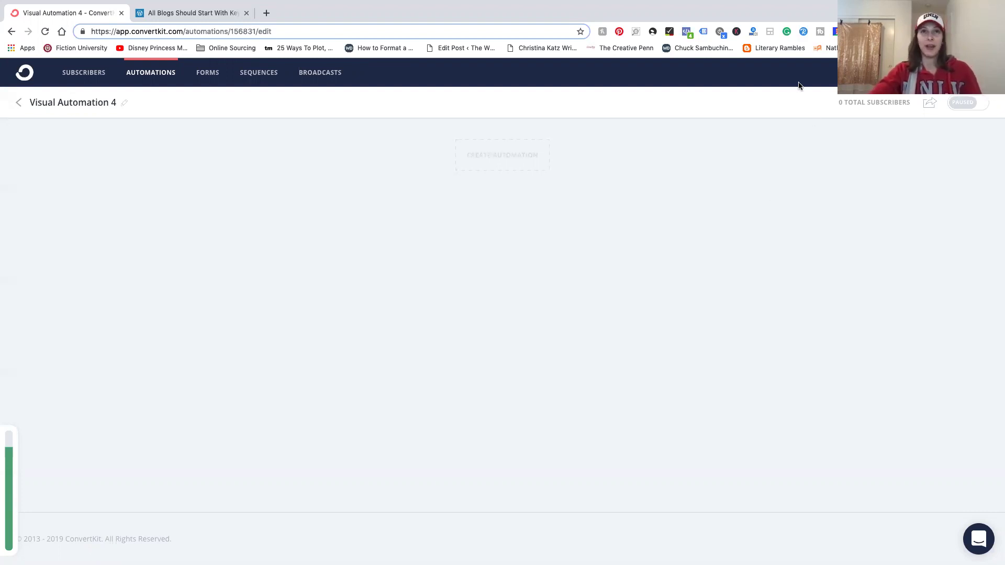
{"action": "left_click", "coordinate": [538, 160]}
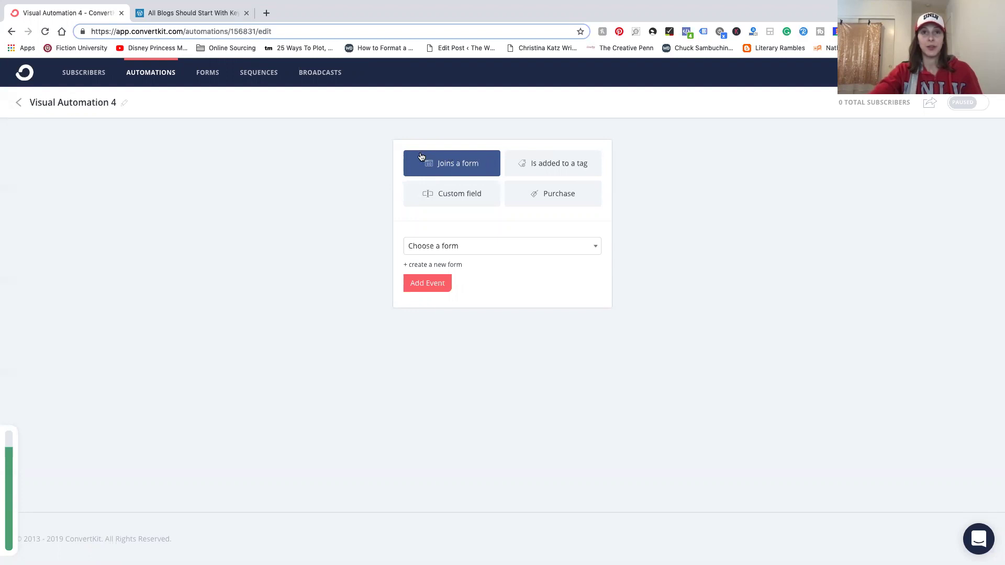
{"action": "left_click", "coordinate": [178, 13]}
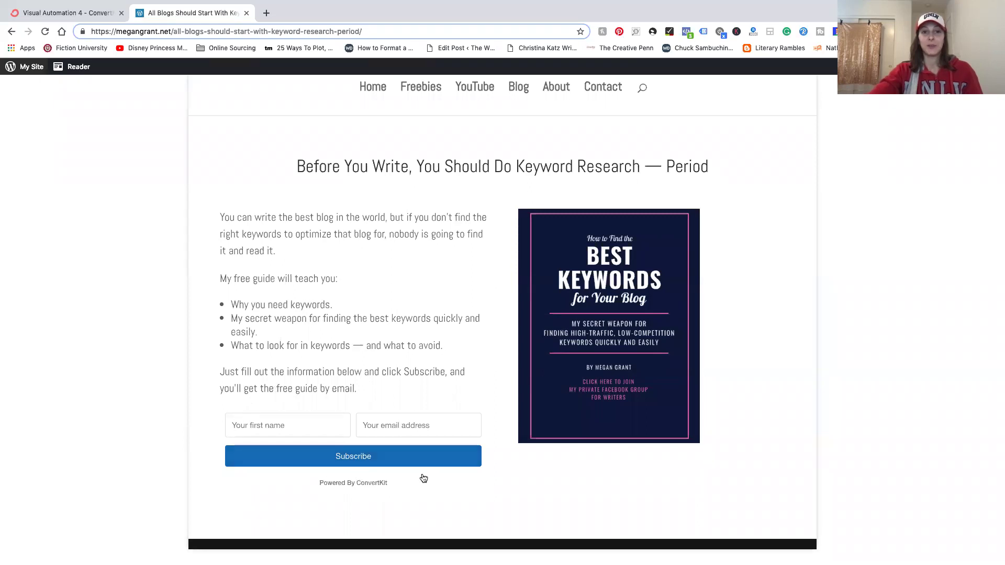
{"action": "left_click", "coordinate": [91, 17]}
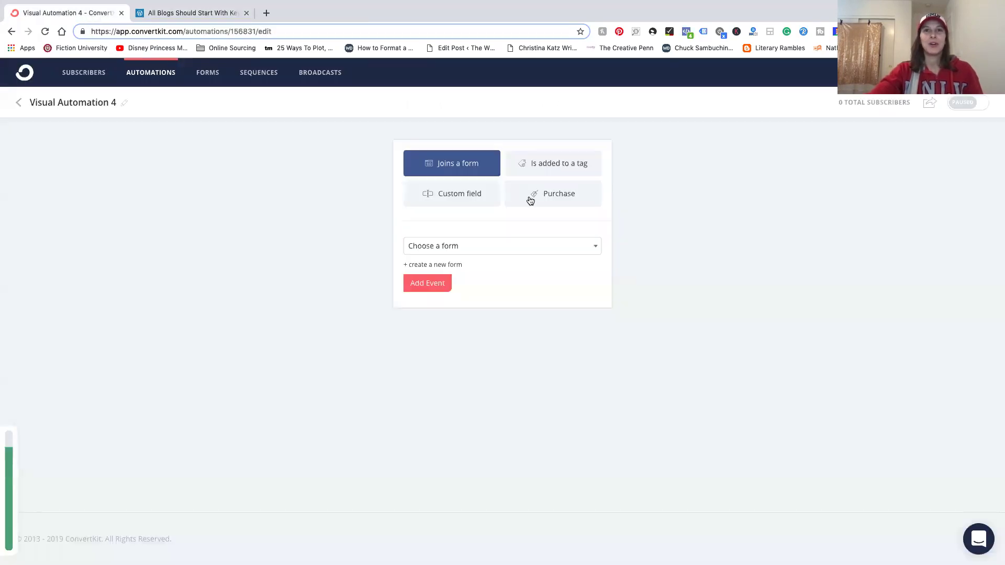
{"action": "left_click", "coordinate": [548, 250]}
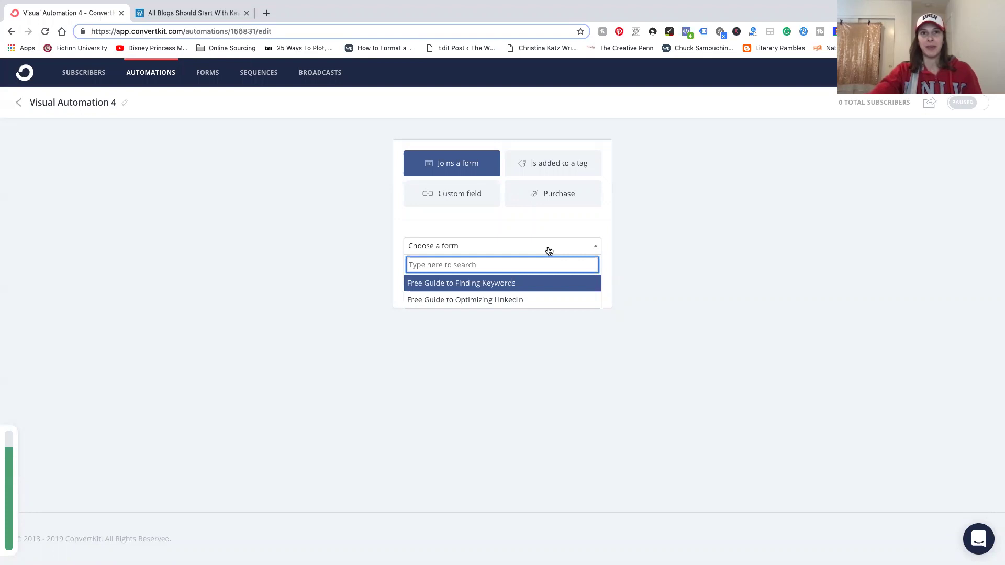
{"action": "left_click", "coordinate": [445, 288]}
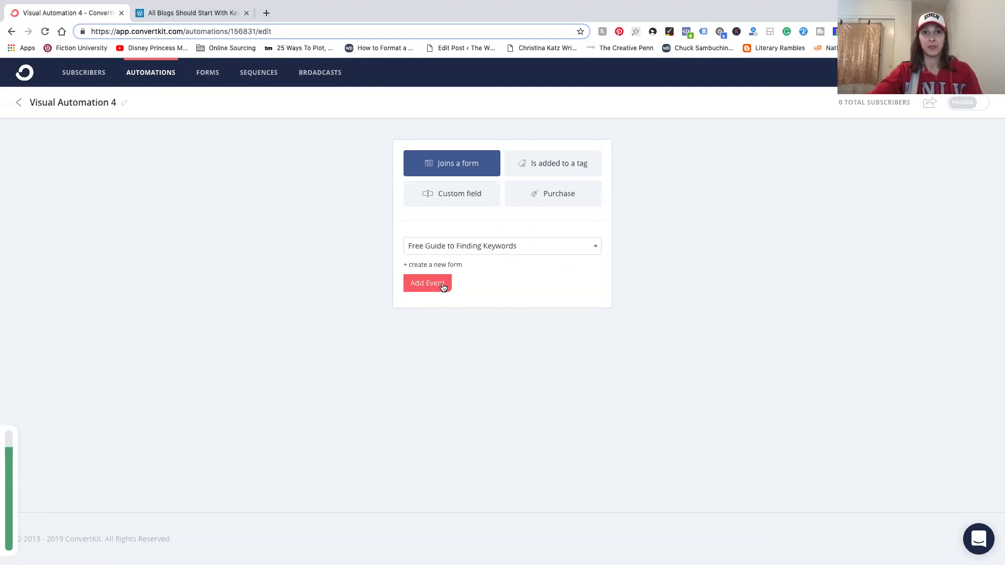
{"action": "left_click", "coordinate": [198, 14]}
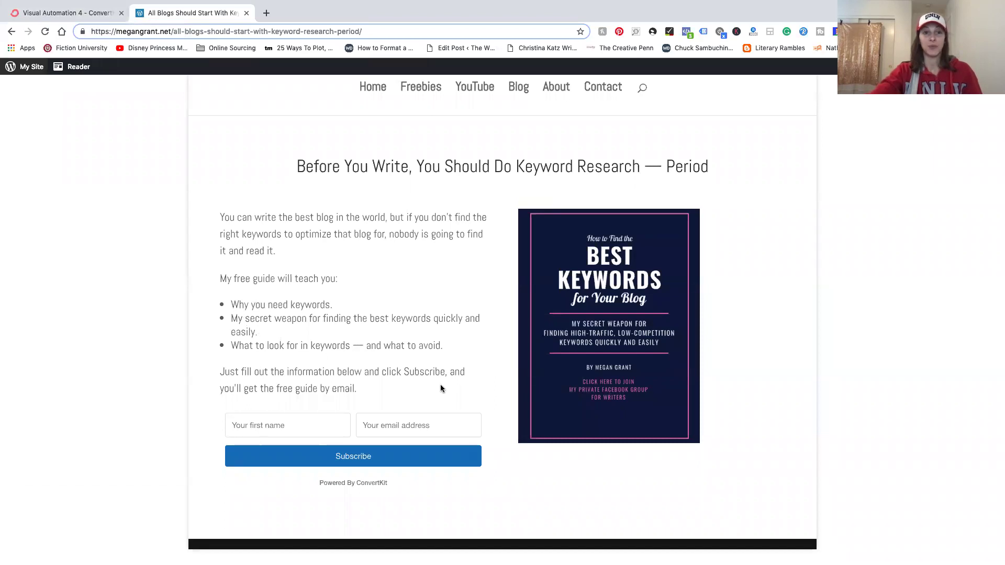
{"action": "left_click", "coordinate": [80, 15]}
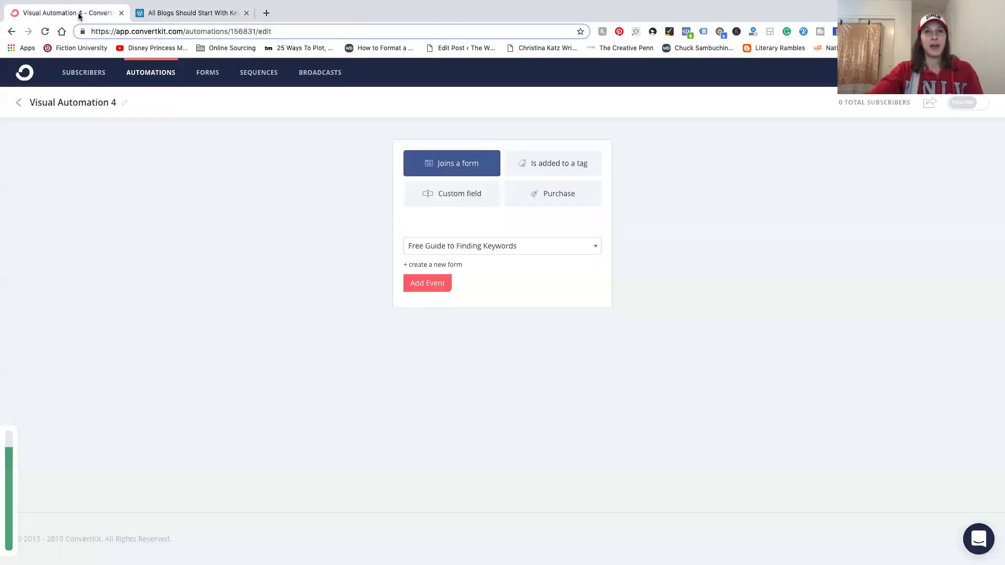
{"action": "left_click", "coordinate": [429, 287]}
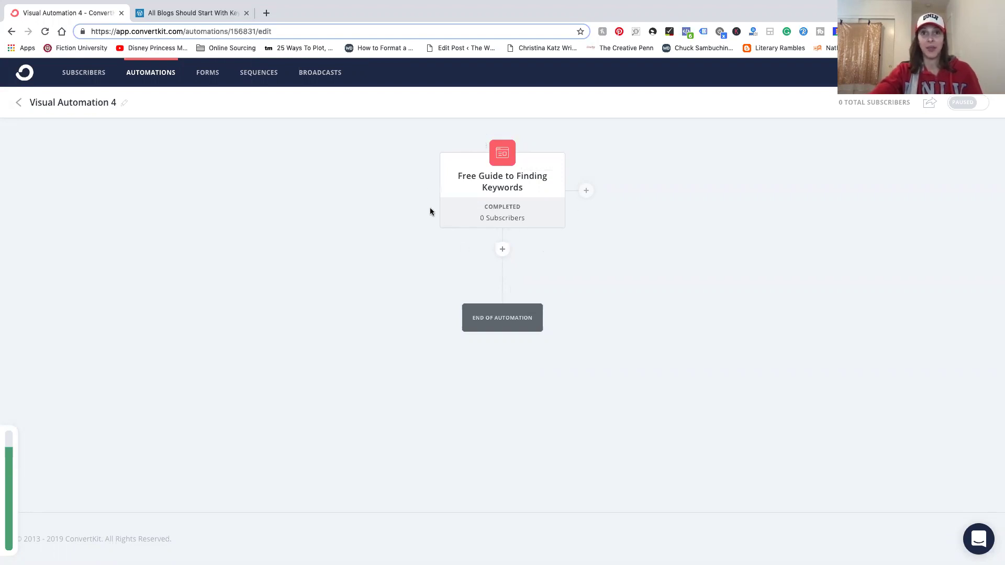
- Add an email sequence action below the form event, creating a new sequence named TEST
{"action": "left_click", "coordinate": [197, 13]}
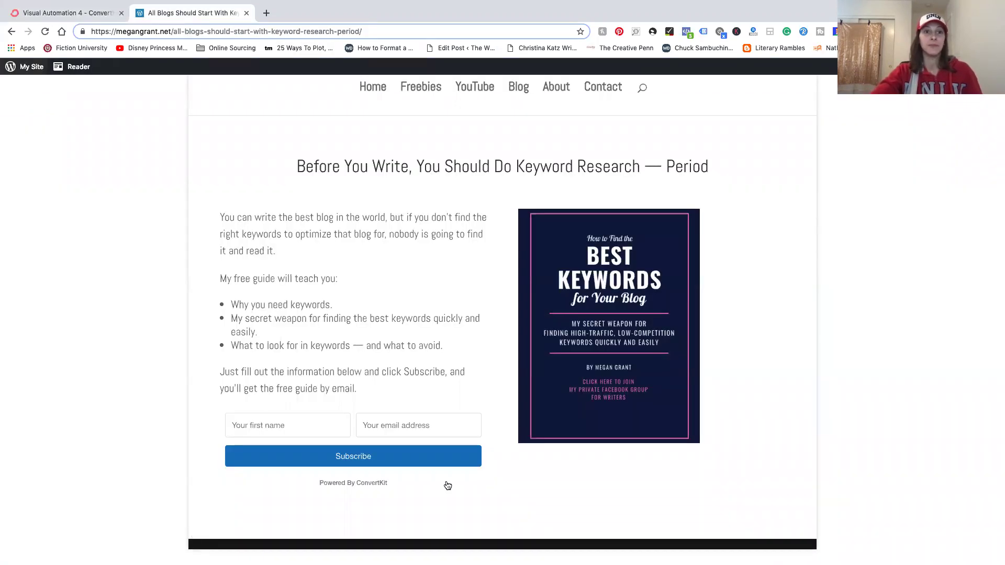
{"action": "left_click", "coordinate": [87, 20]}
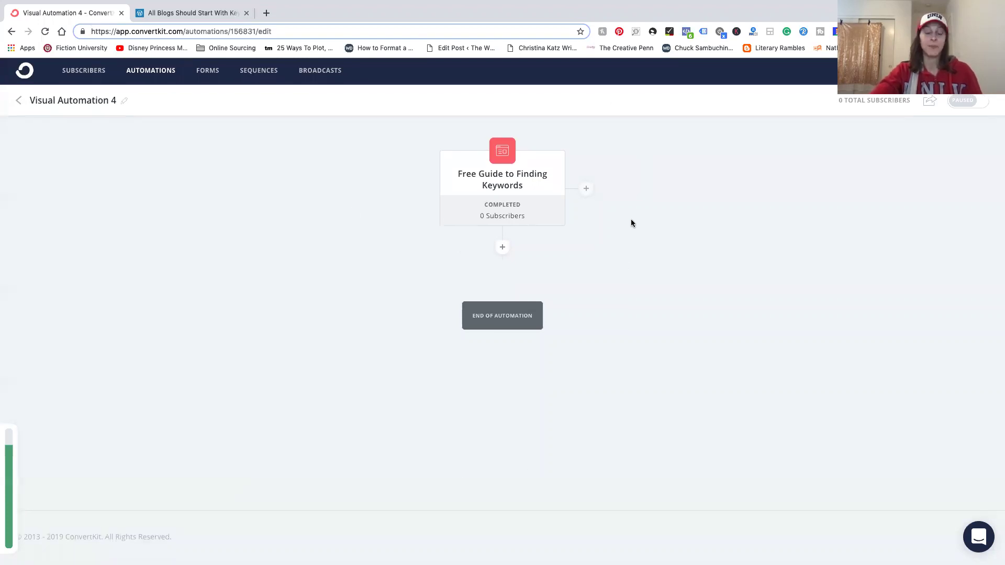
{"action": "left_click", "coordinate": [503, 250]}
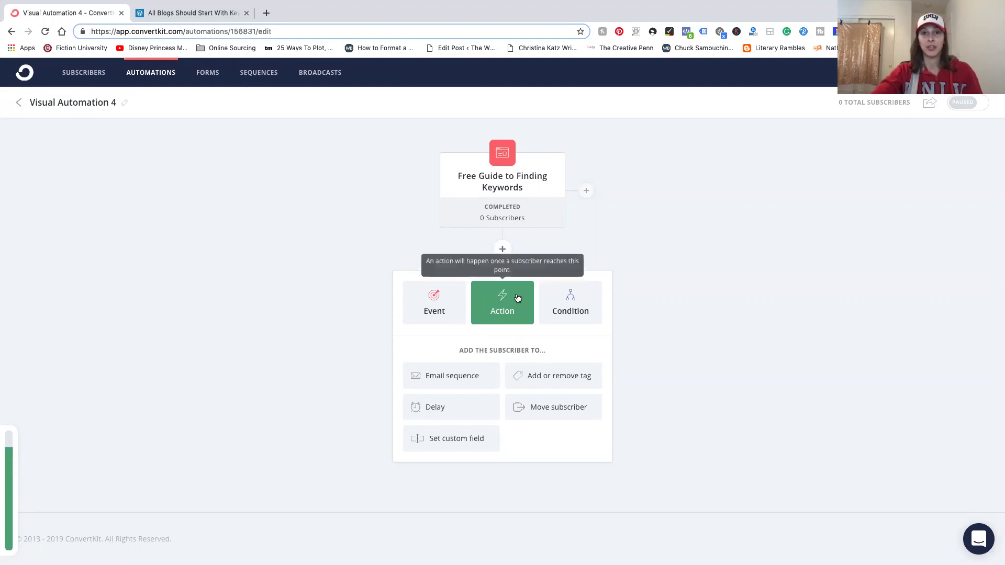
{"action": "left_click", "coordinate": [461, 381]}
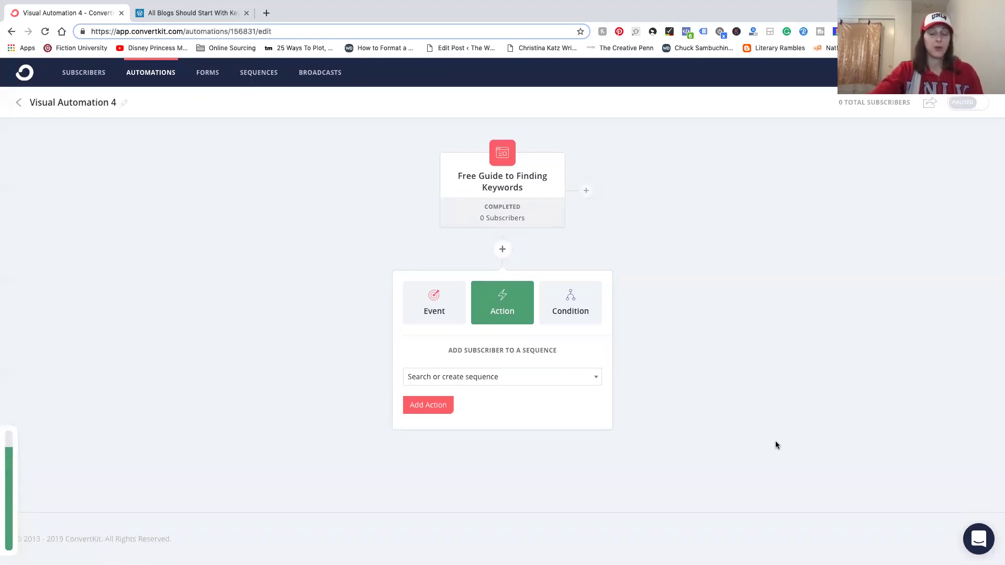
{"action": "left_click", "coordinate": [496, 378]}
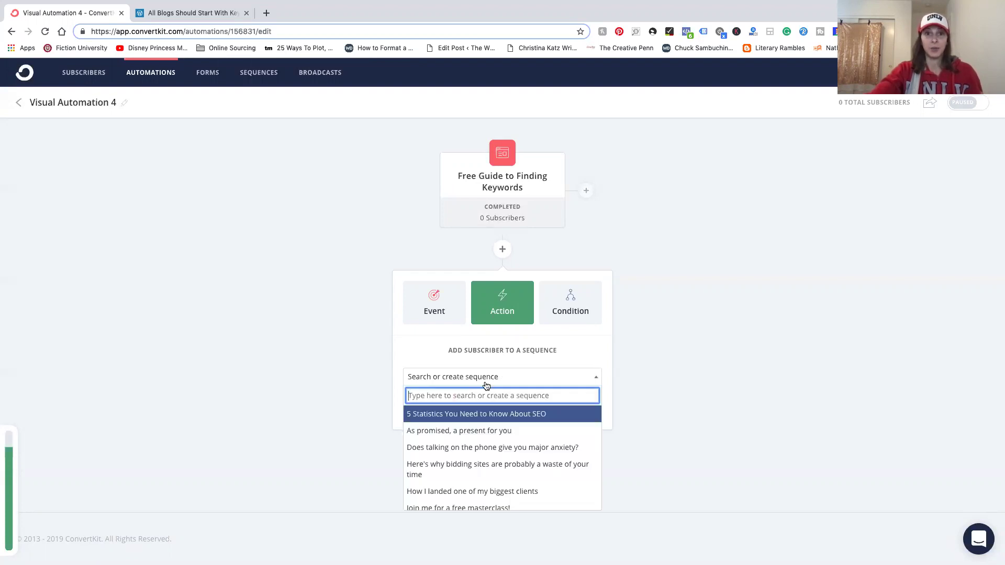
{"action": "type", "text": "TEST"}
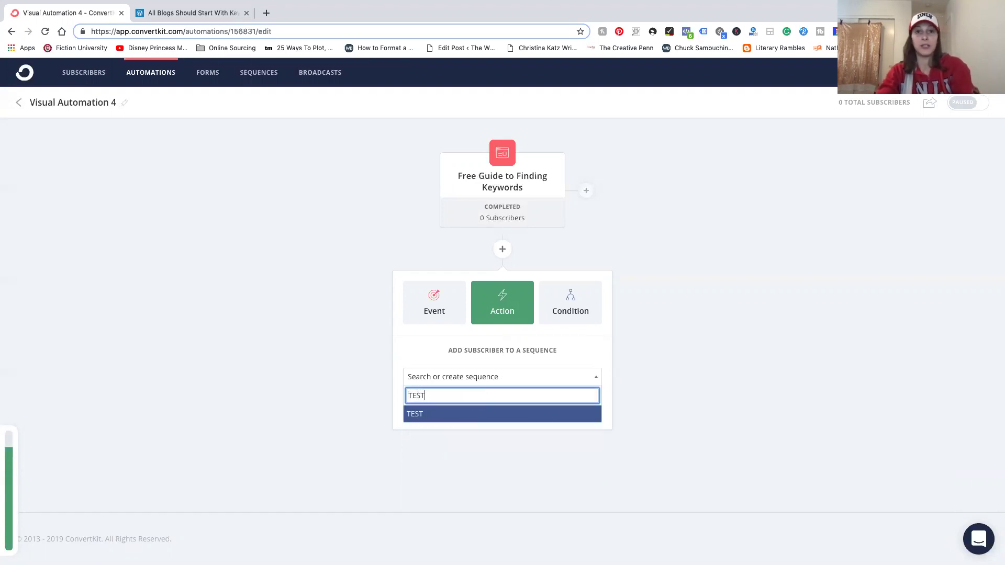
{"action": "key", "text": "Return"}
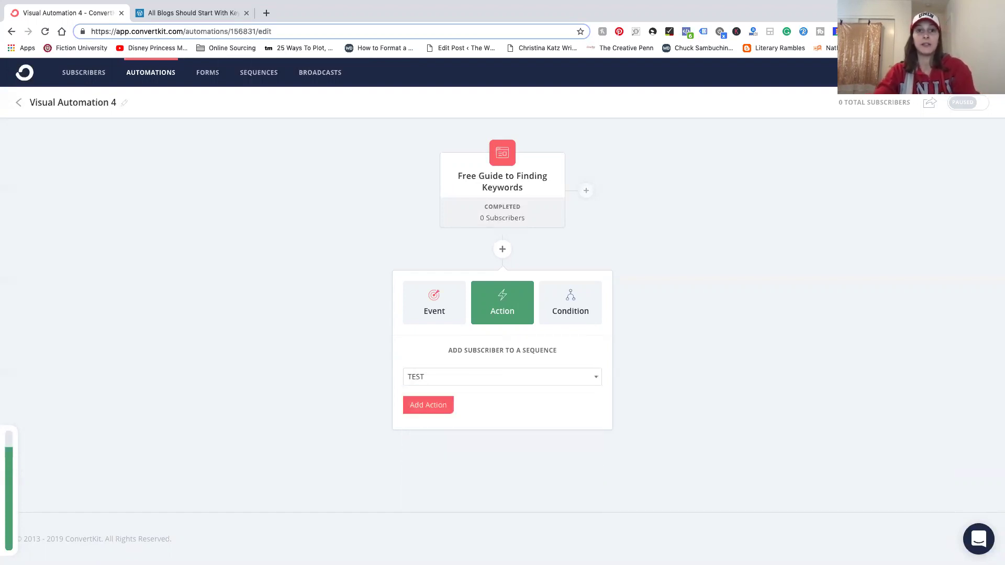
{"action": "left_click", "coordinate": [425, 406]}
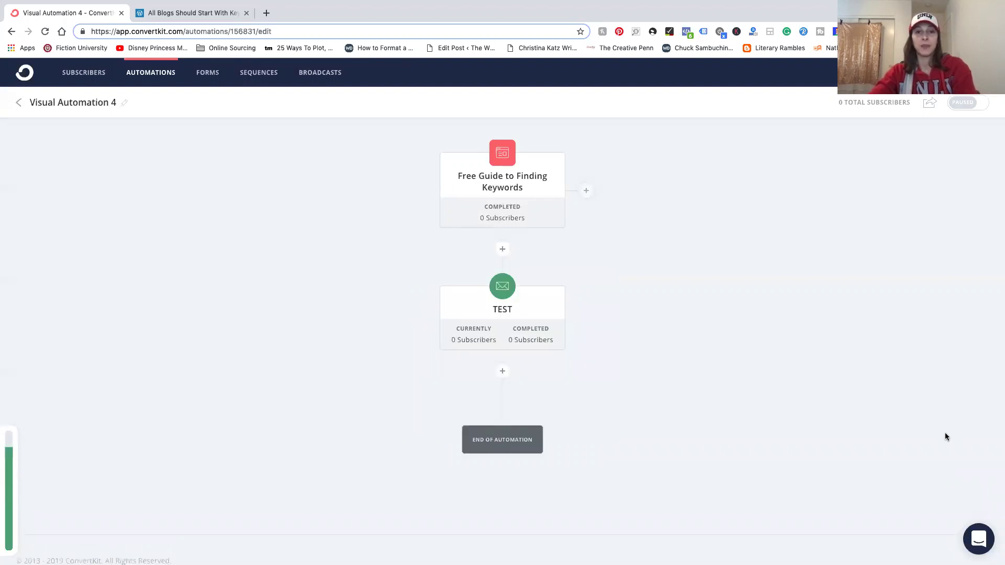
- Open the TEST sequence and replace its first email's sample content with "This is the first email."
{"action": "scroll", "coordinate": [945, 436], "scroll_direction": "down", "scroll_amount": 1}
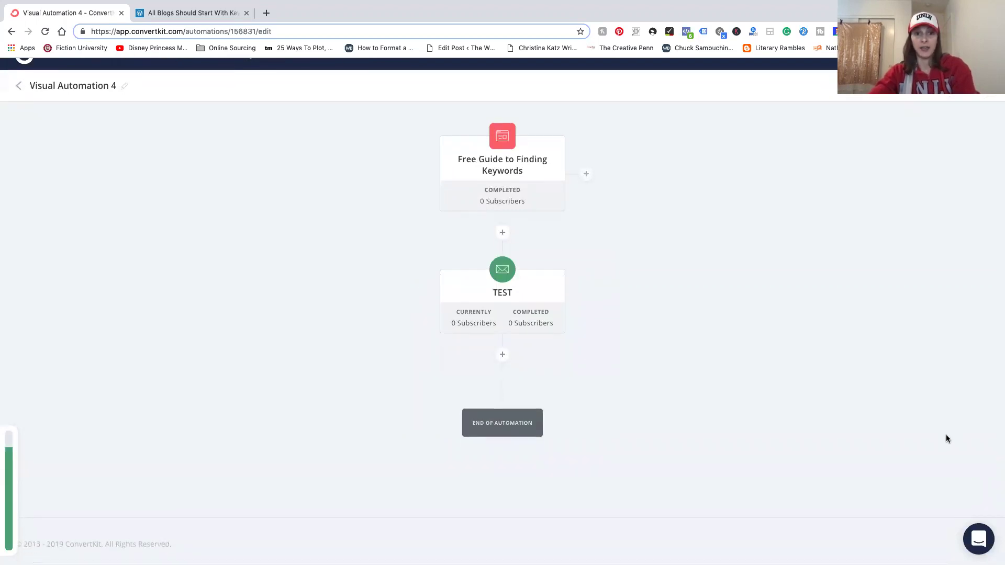
{"action": "mouse_move", "coordinate": [485, 302]}
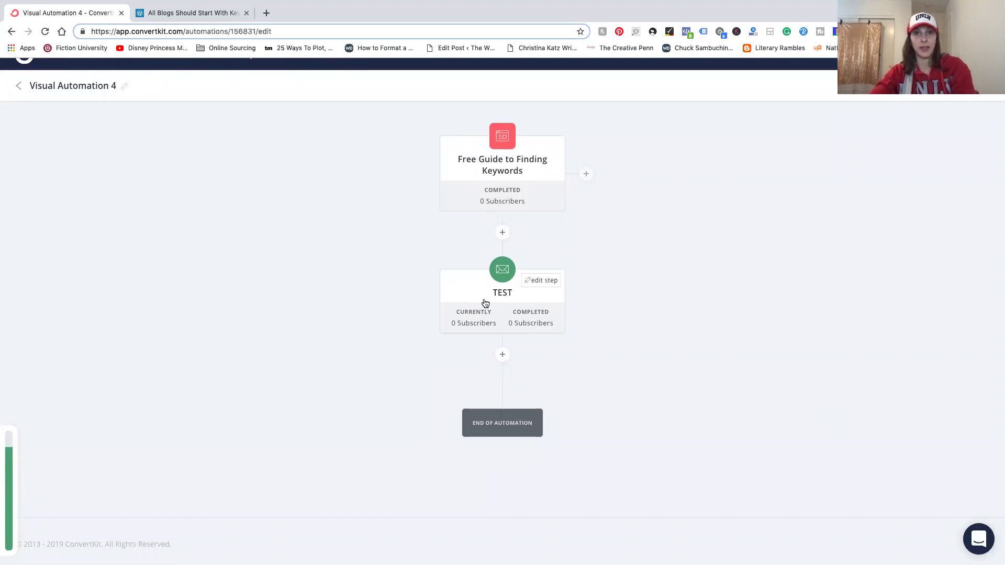
{"action": "left_click", "coordinate": [486, 303]}
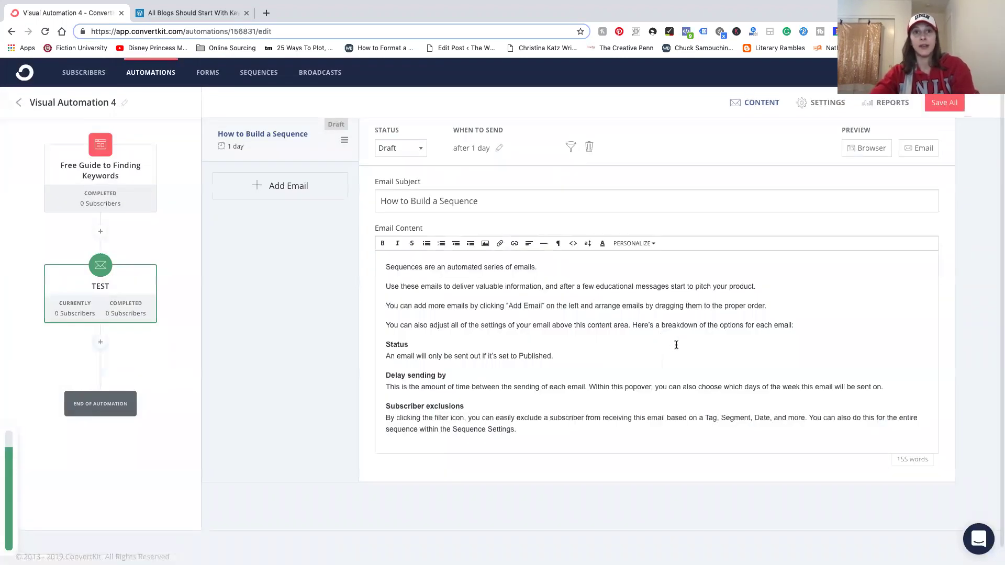
{"action": "left_click_drag", "start_coordinate": [521, 411], "coordinate": [372, 249]}
{"action": "type", "text": "This i"}
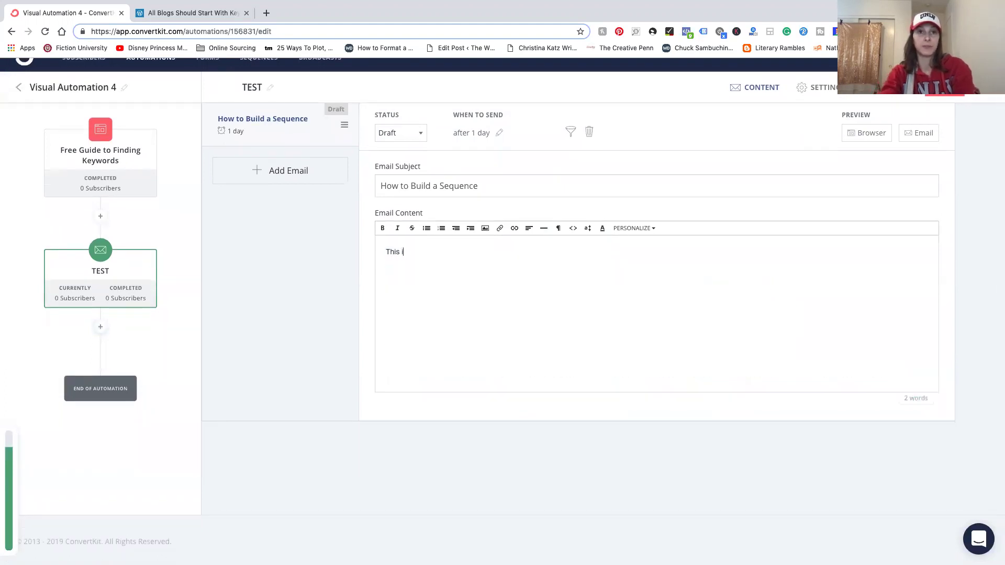
{"action": "type", "text": "s the first email."}
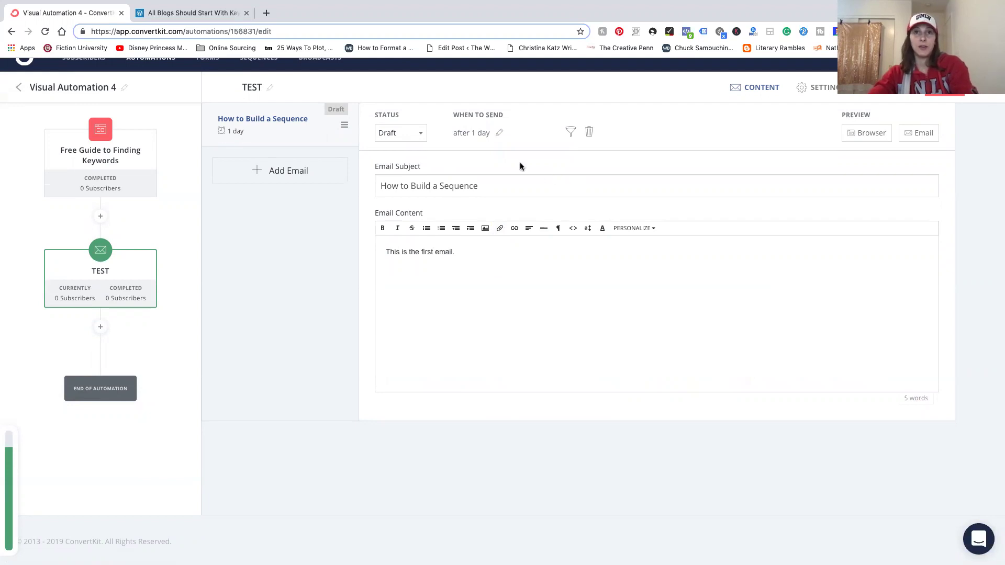
- Set the first email to send 2 days after subscription and save the TEST sequence
{"action": "left_click", "coordinate": [498, 134]}
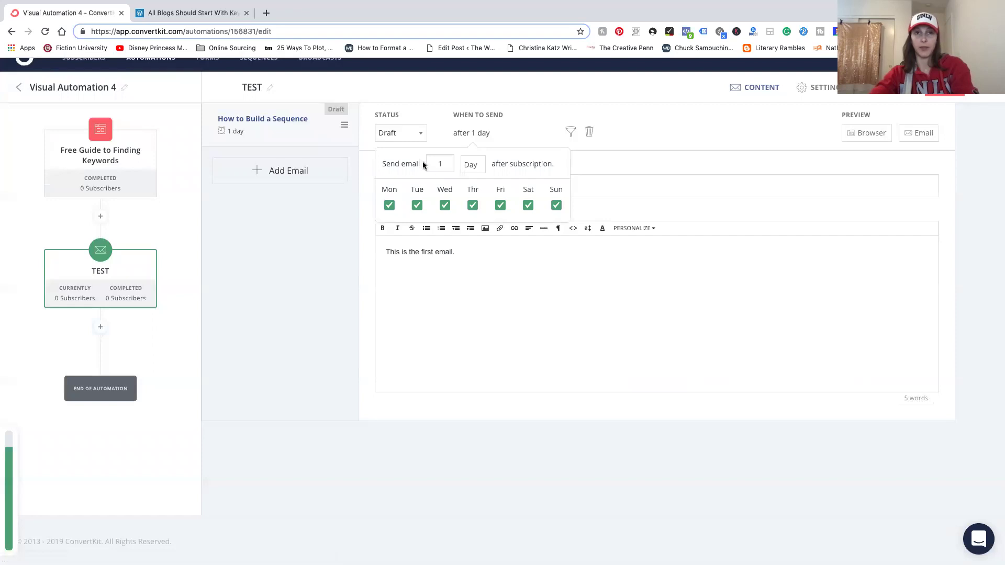
{"action": "left_click", "coordinate": [442, 166]}
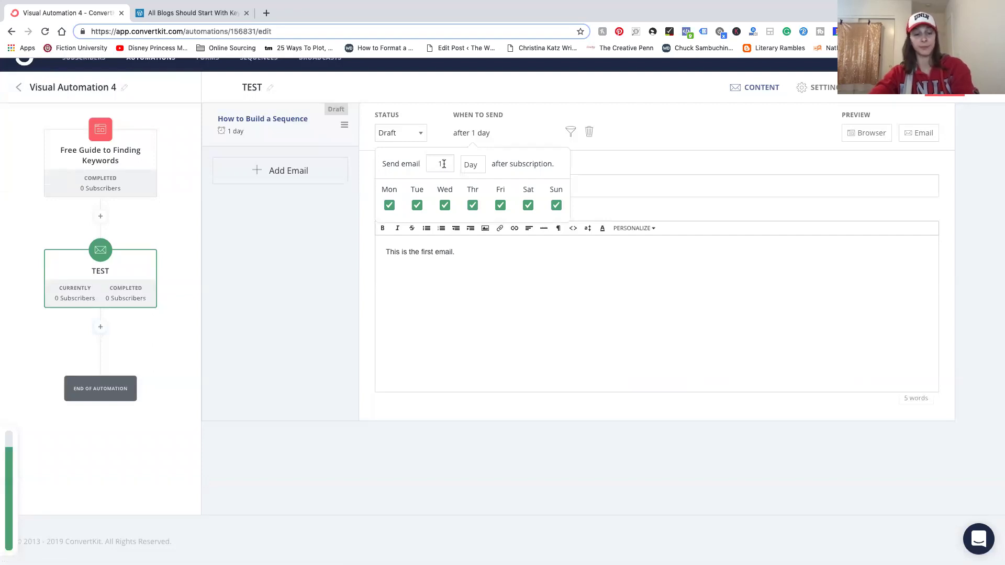
{"action": "key", "text": "BackSpace"}
{"action": "type", "text": "2"}
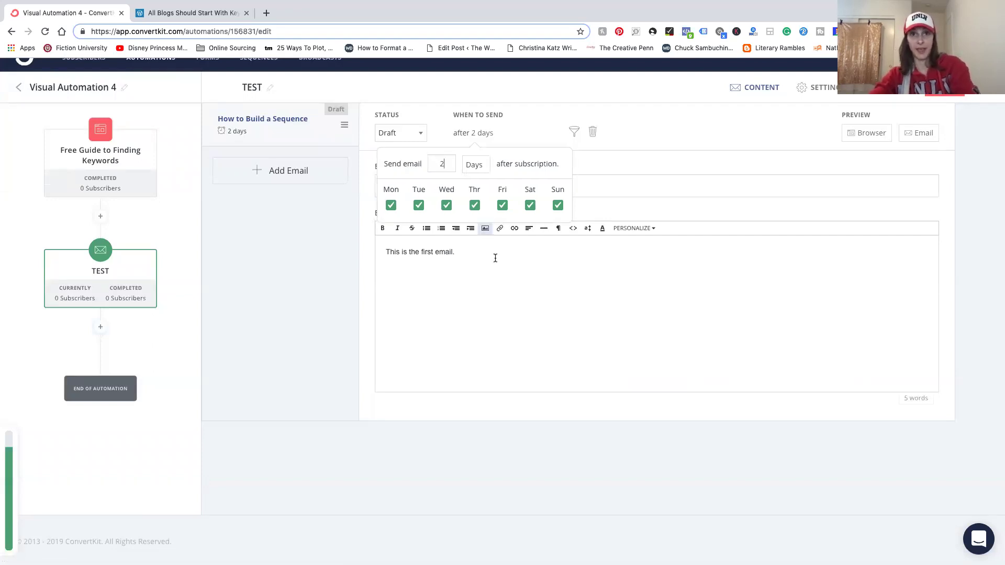
{"action": "left_click", "coordinate": [505, 275]}
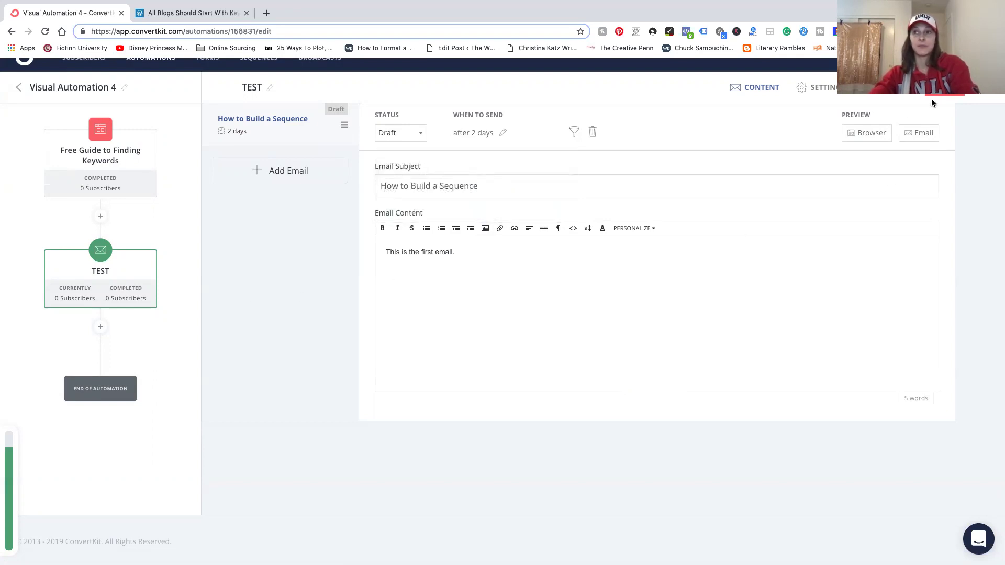
{"action": "left_click", "coordinate": [944, 88]}
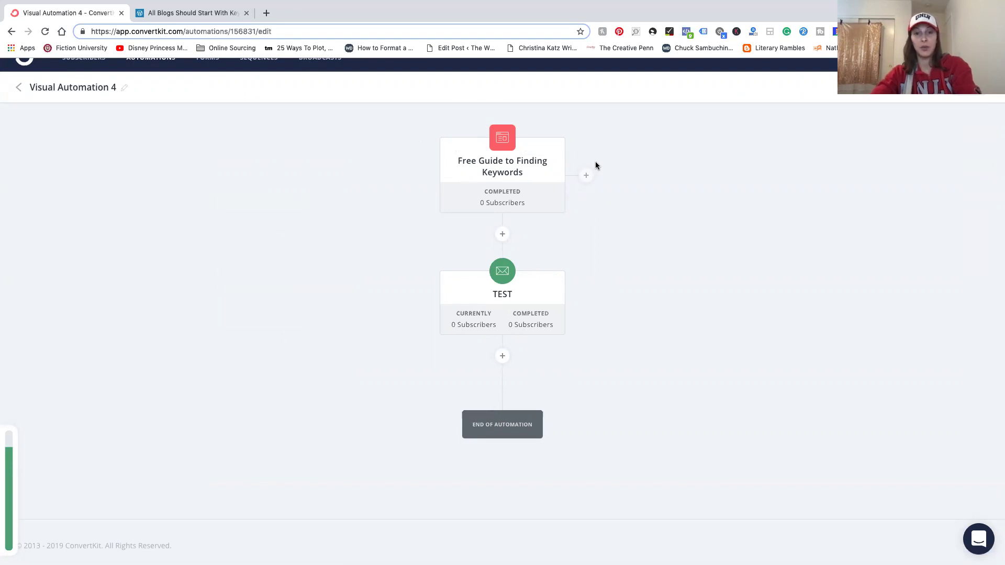
{"action": "mouse_move", "coordinate": [555, 282]}
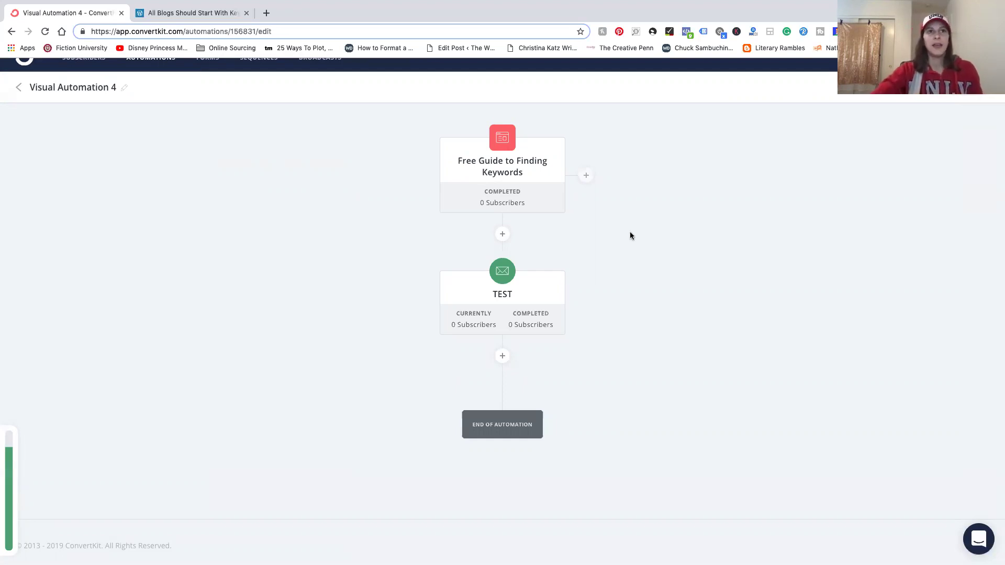
{"action": "scroll", "coordinate": [667, 252], "scroll_direction": "up", "scroll_amount": 1}
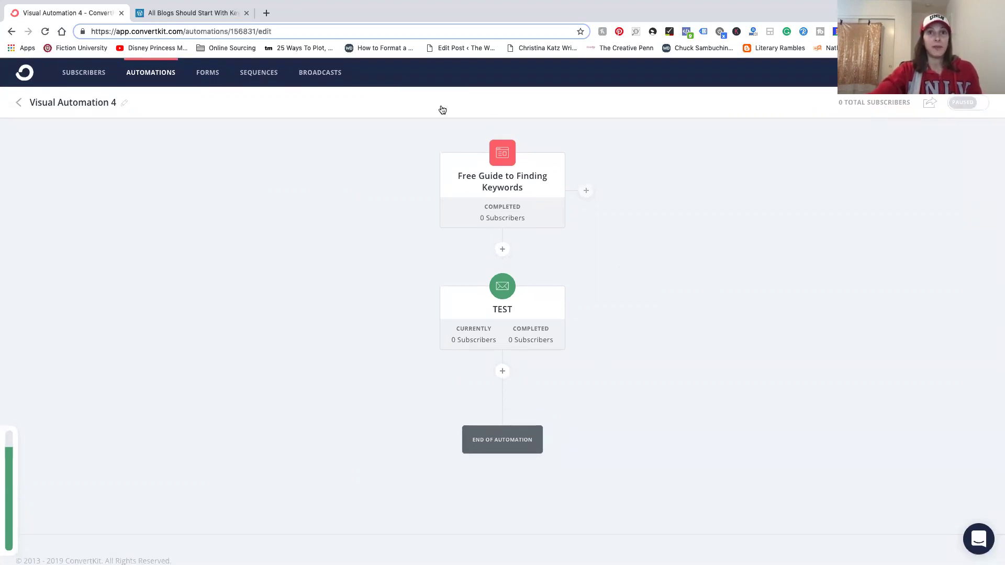
{"action": "left_click", "coordinate": [164, 13]}
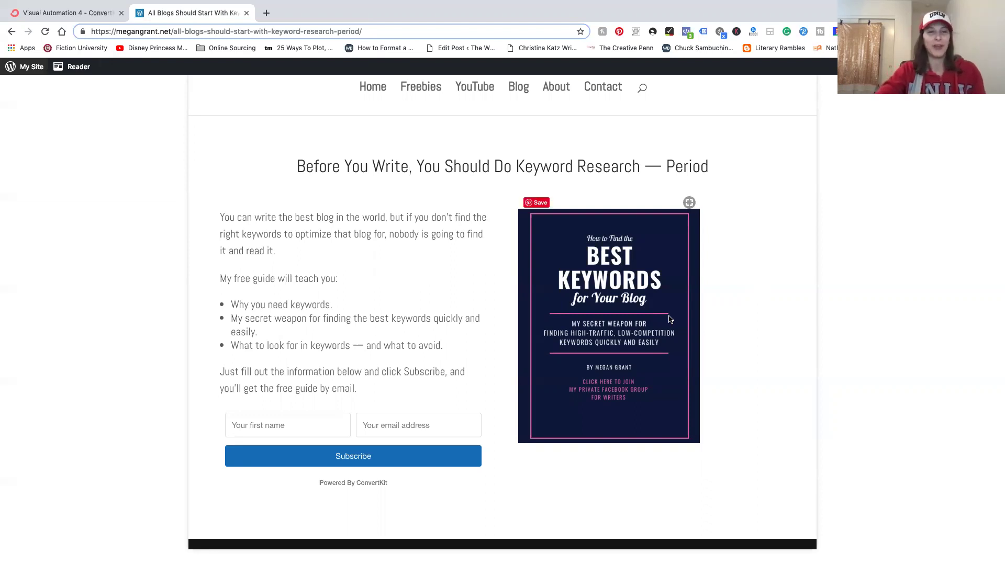
{"action": "left_click", "coordinate": [65, 12]}
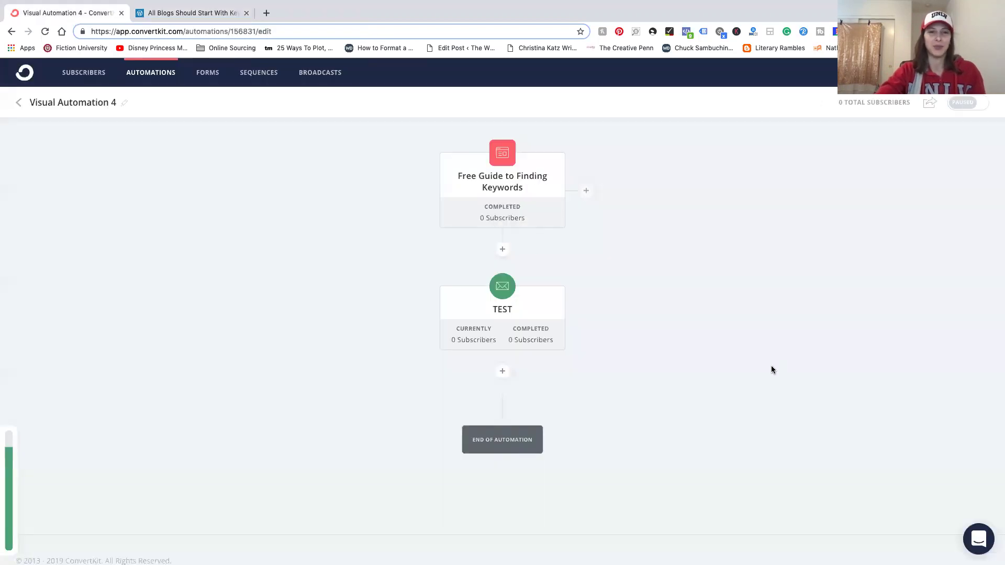